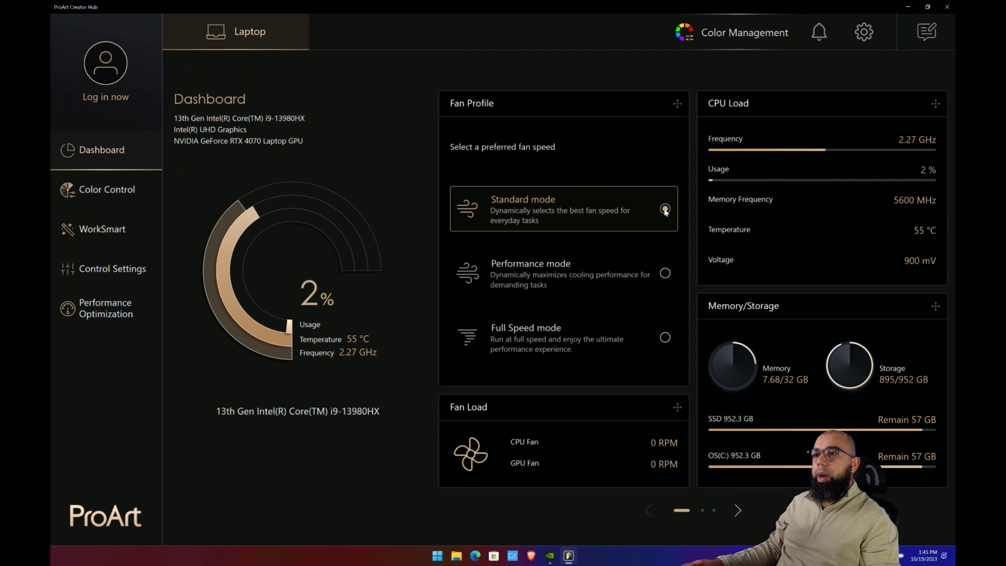
# - Change the Fan Profile from Standard to Performance mode
pyautogui.click(665, 209)
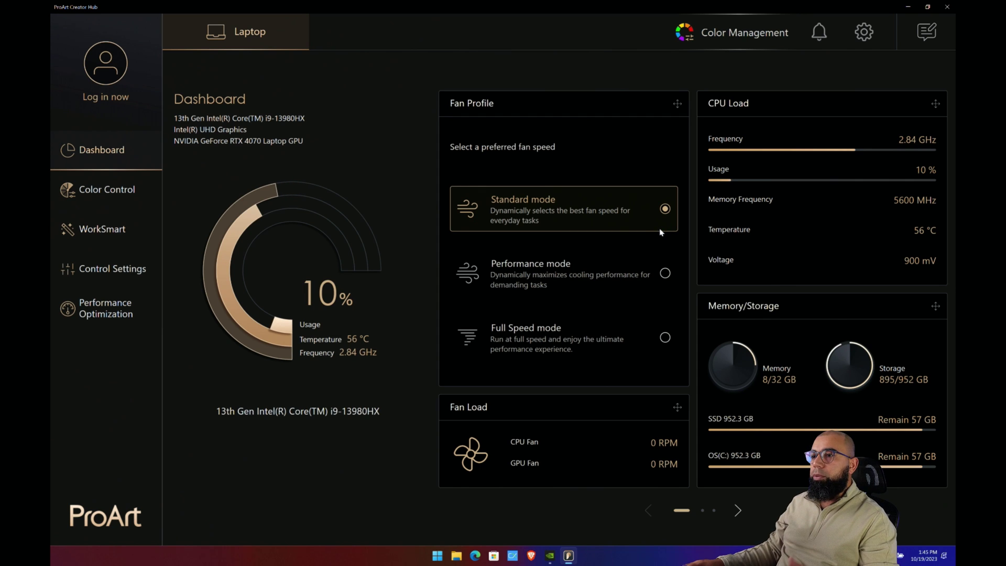
pyautogui.click(667, 273)
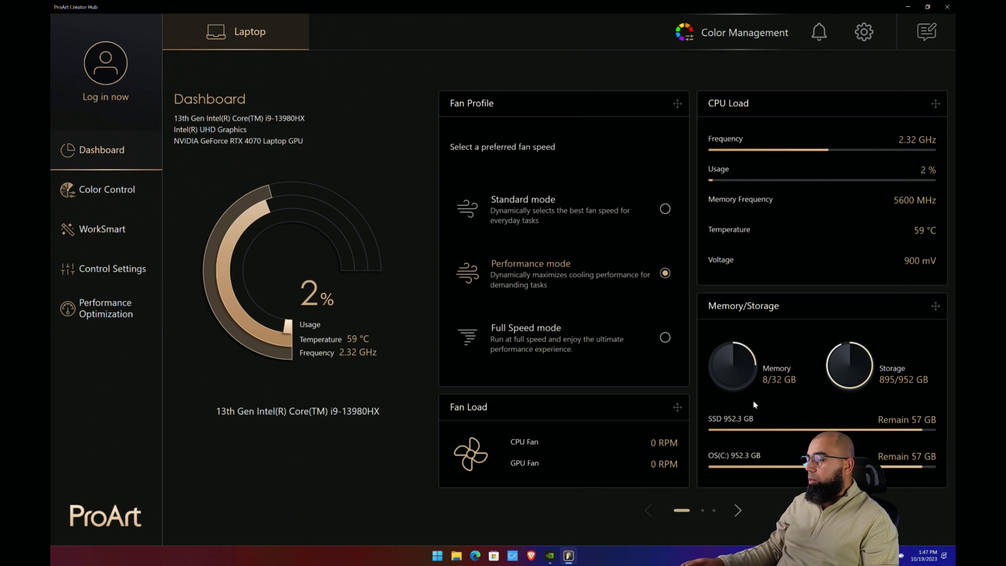
pyautogui.click(739, 510)
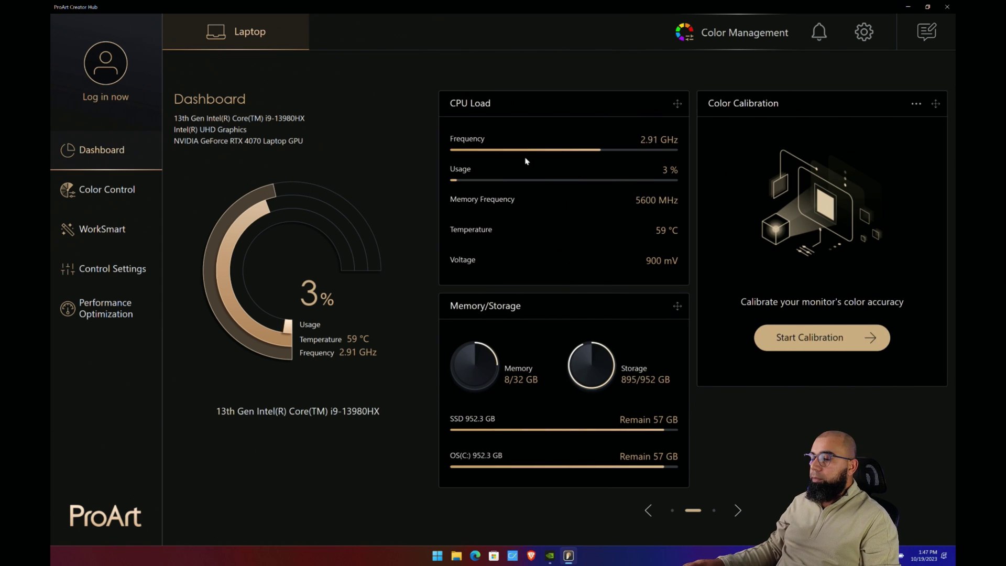
pyautogui.click(739, 509)
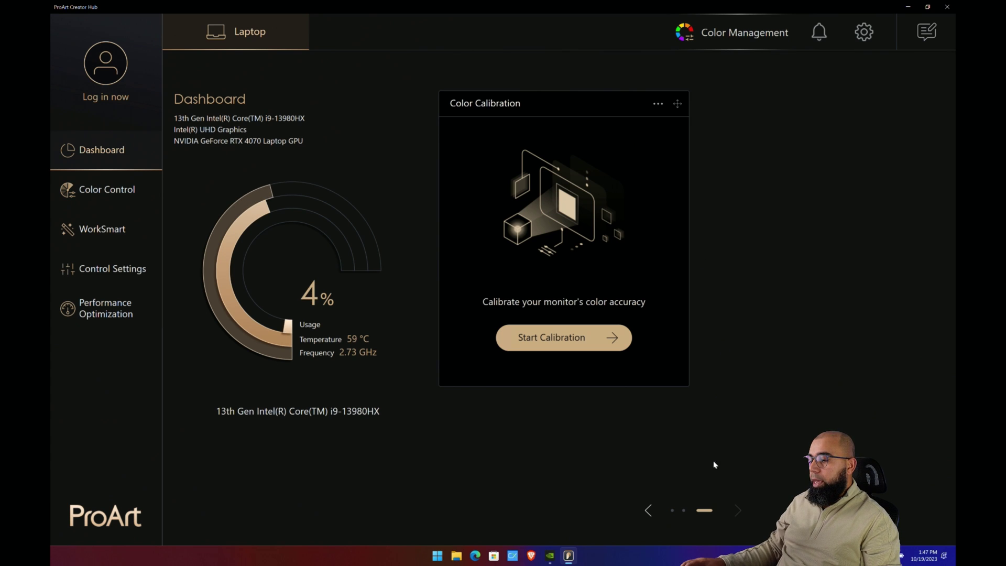
pyautogui.click(648, 510)
pyautogui.click(647, 511)
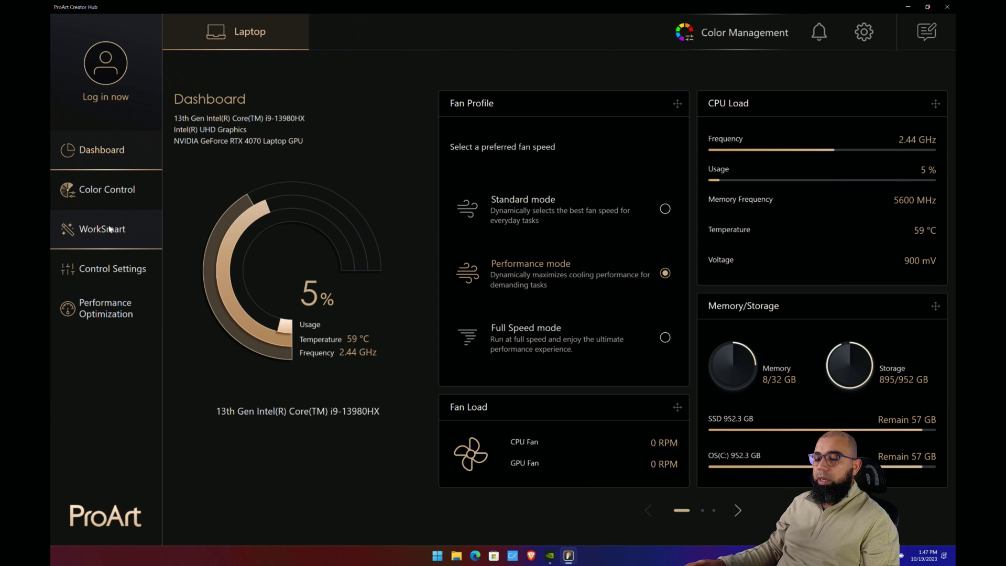
# - On the Color Control page, review and close the Factory Default calibration report (average ΔE 0.73)
pyautogui.click(114, 191)
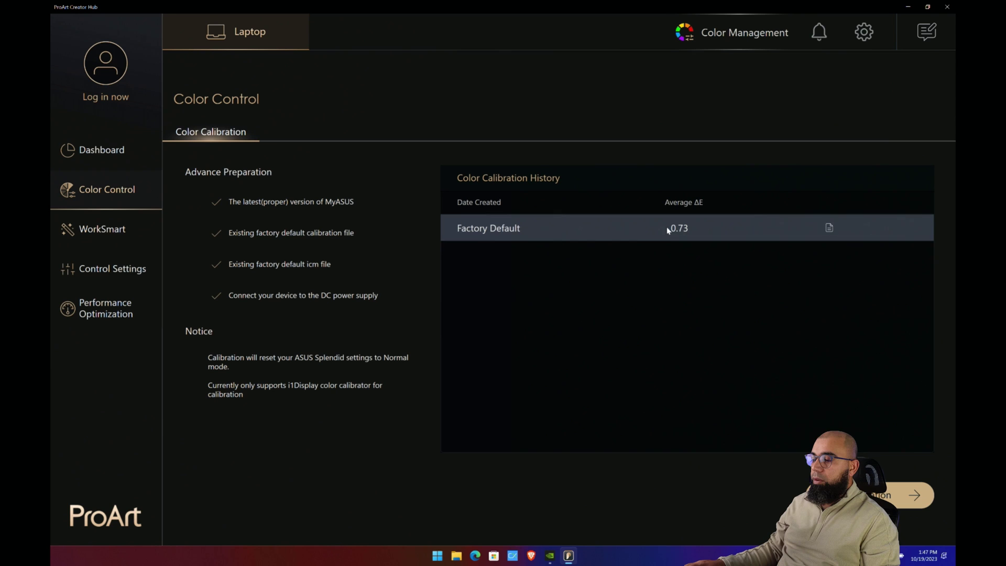
pyautogui.click(829, 229)
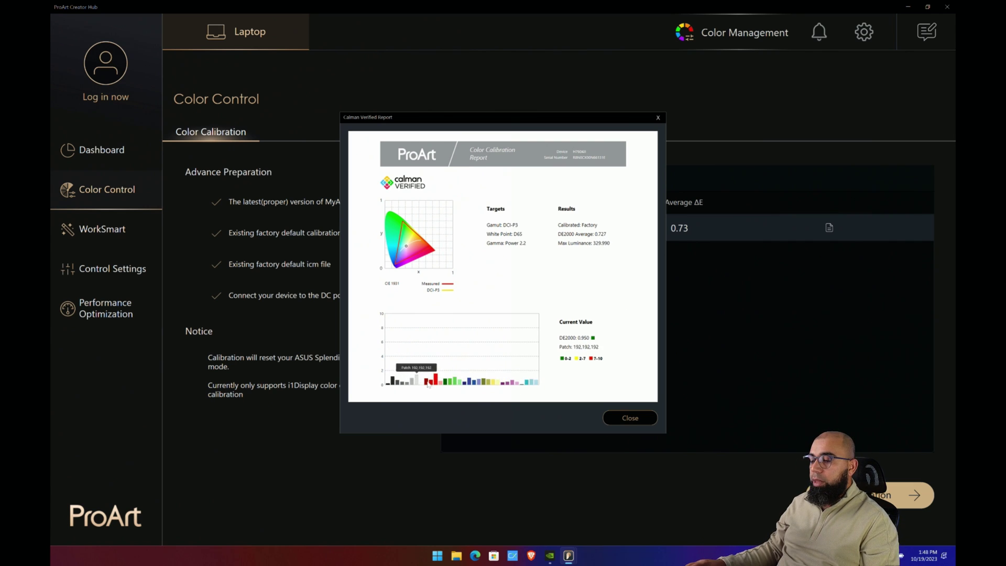
pyautogui.moveTo(436, 383)
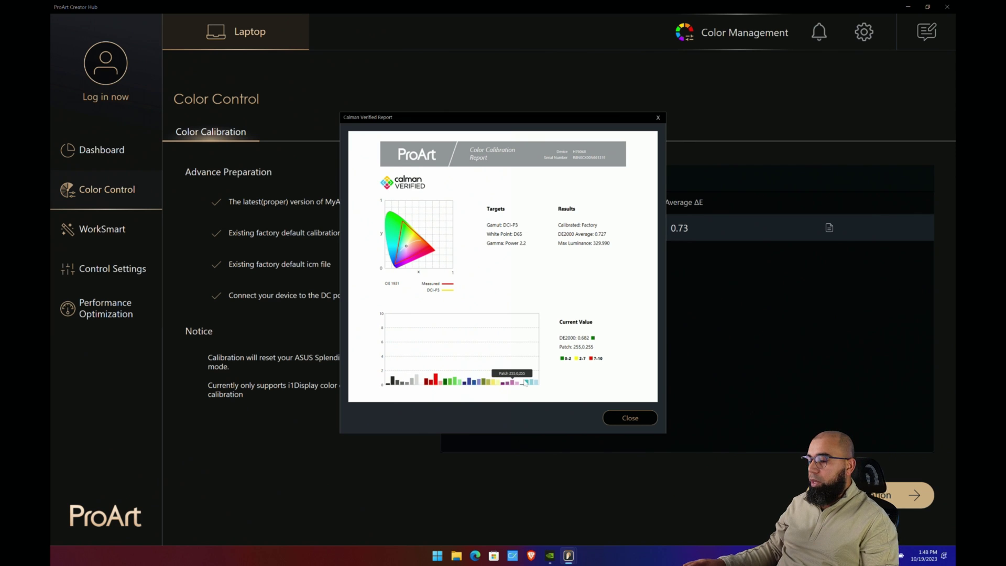
pyautogui.click(630, 417)
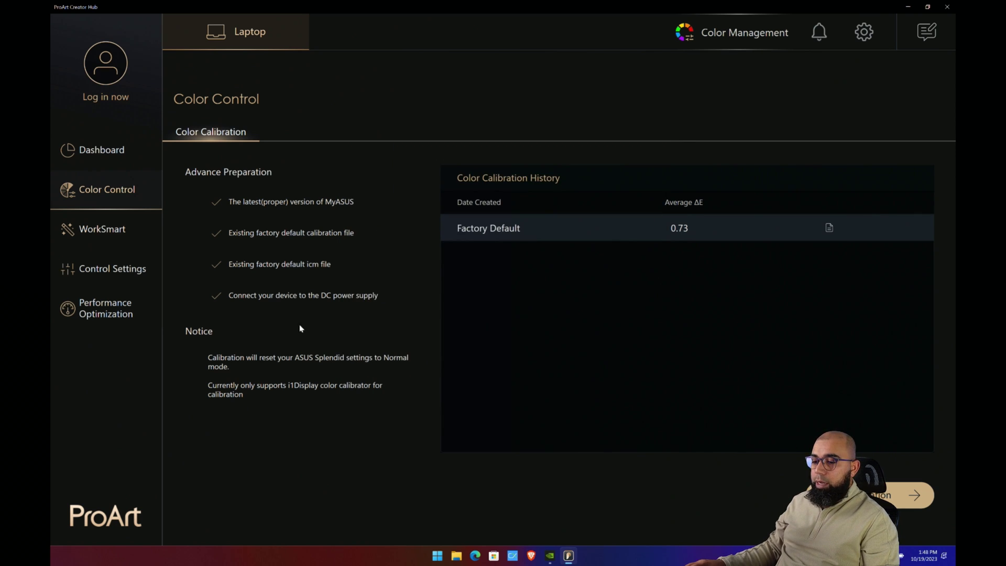
# - Start a color calibration, then end it and move to the WorkSmart Task Group page
pyautogui.click(912, 495)
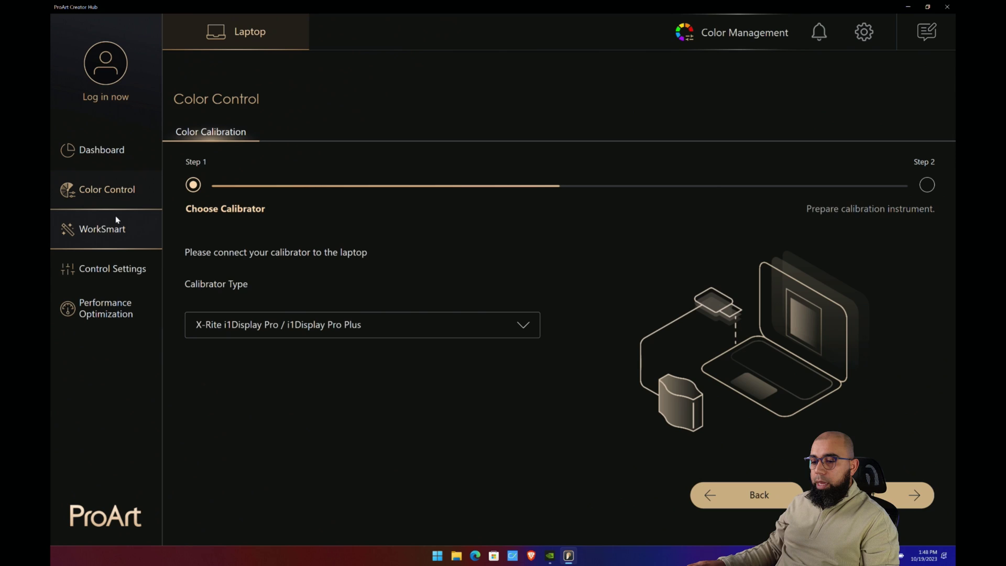
pyautogui.click(107, 227)
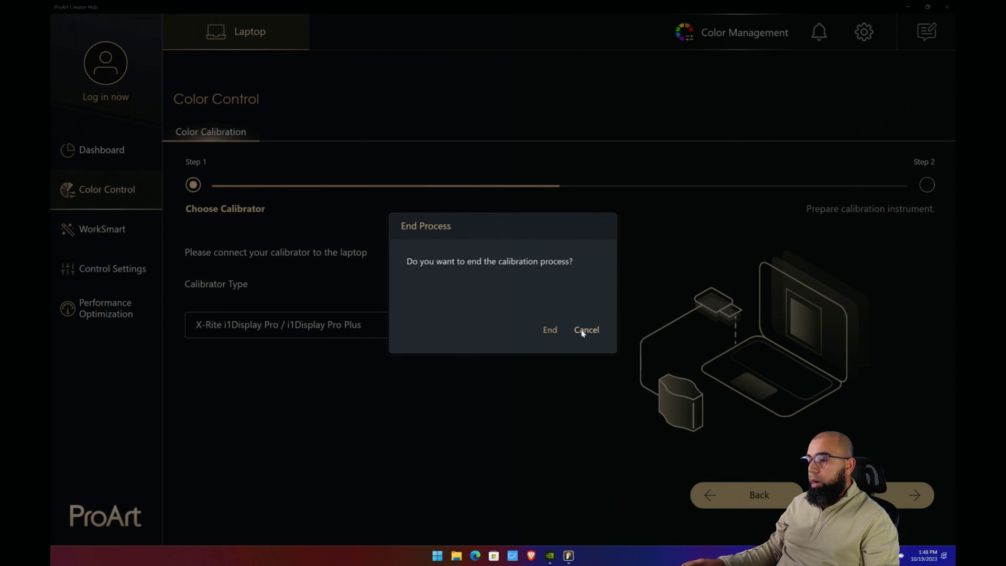
pyautogui.click(549, 330)
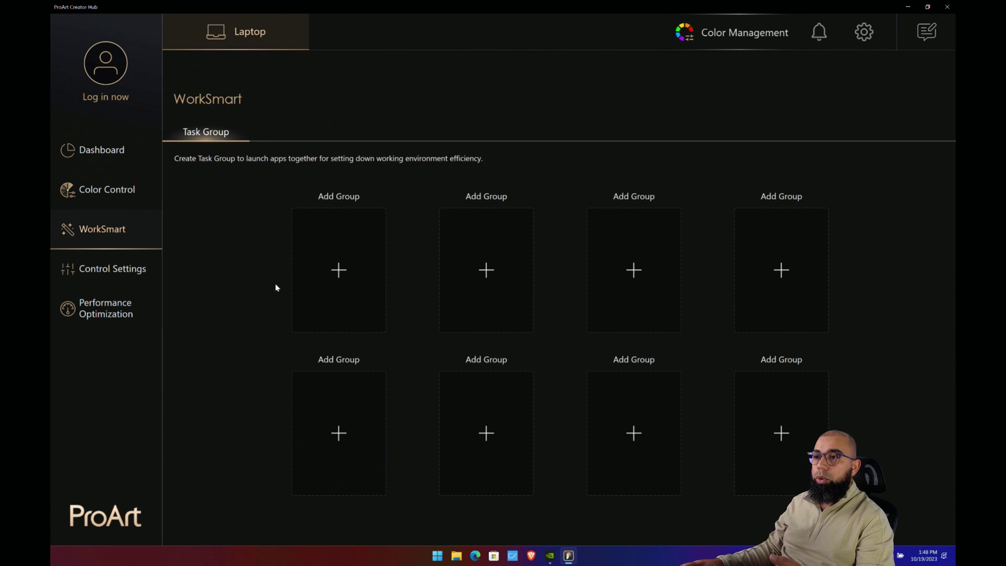
pyautogui.click(371, 270)
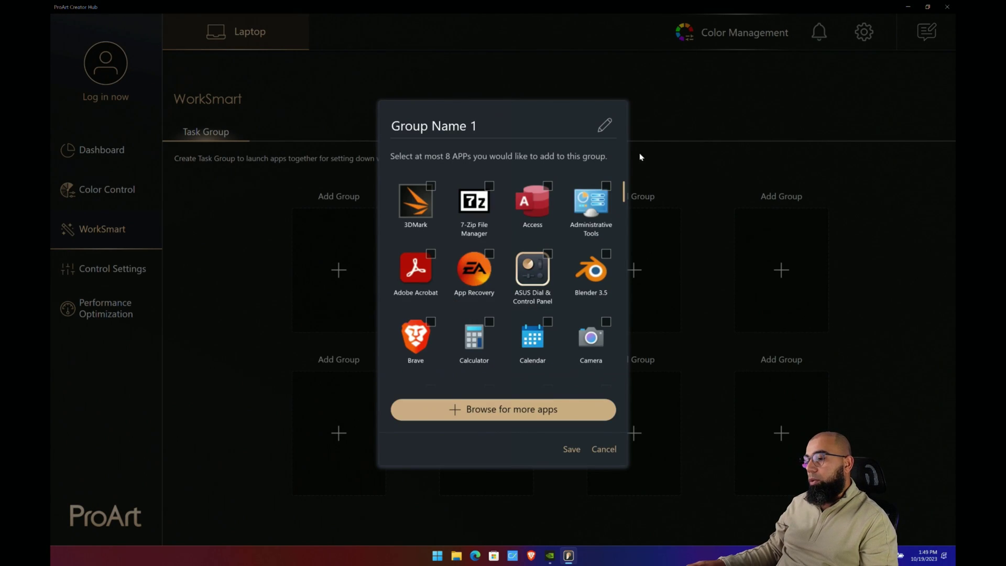
pyautogui.click(431, 186)
pyautogui.click(489, 254)
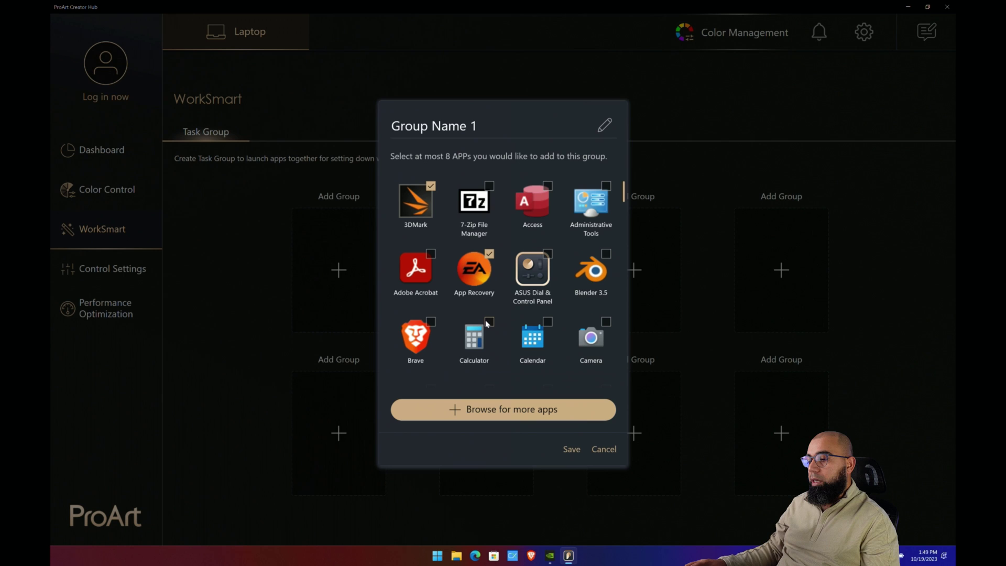
pyautogui.click(488, 321)
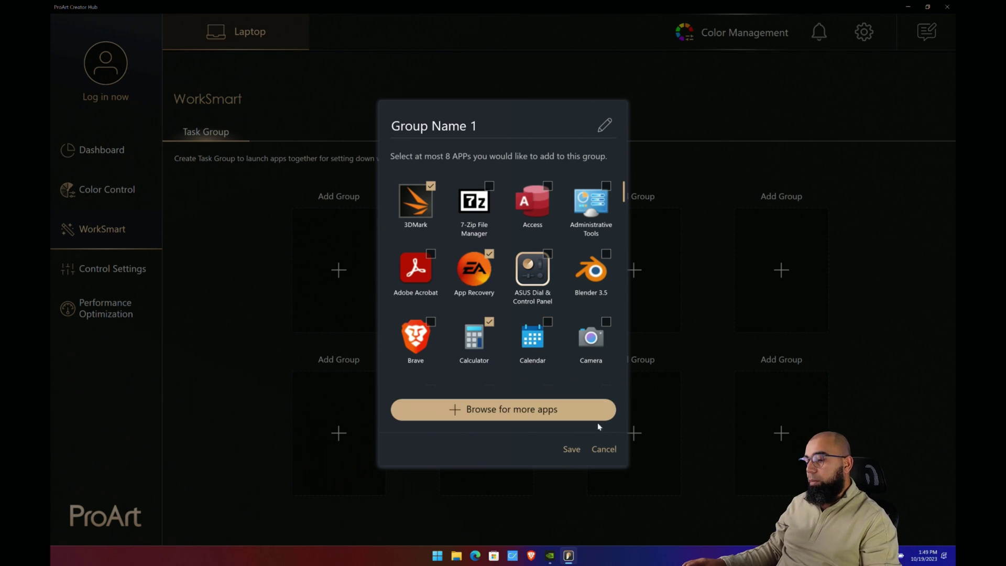
pyautogui.click(603, 450)
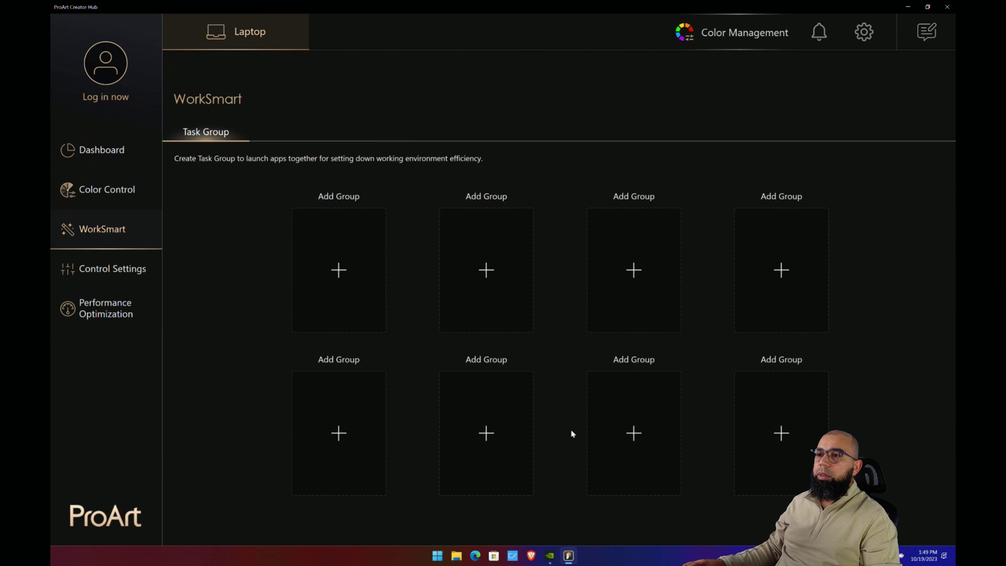
# - In Control Settings, view the Customized Key tab, then scroll the ASUS Dial app list
pyautogui.click(99, 268)
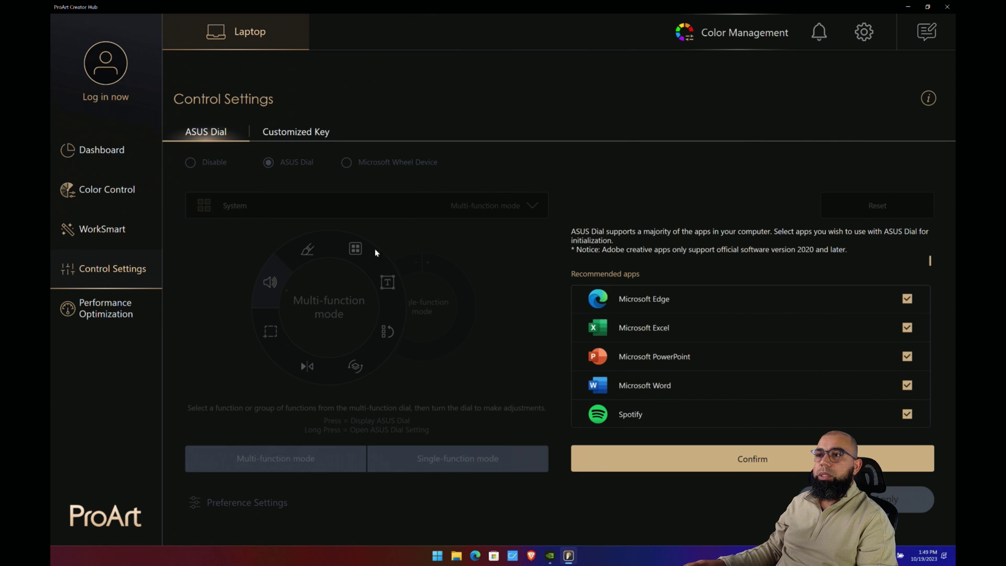
pyautogui.click(283, 129)
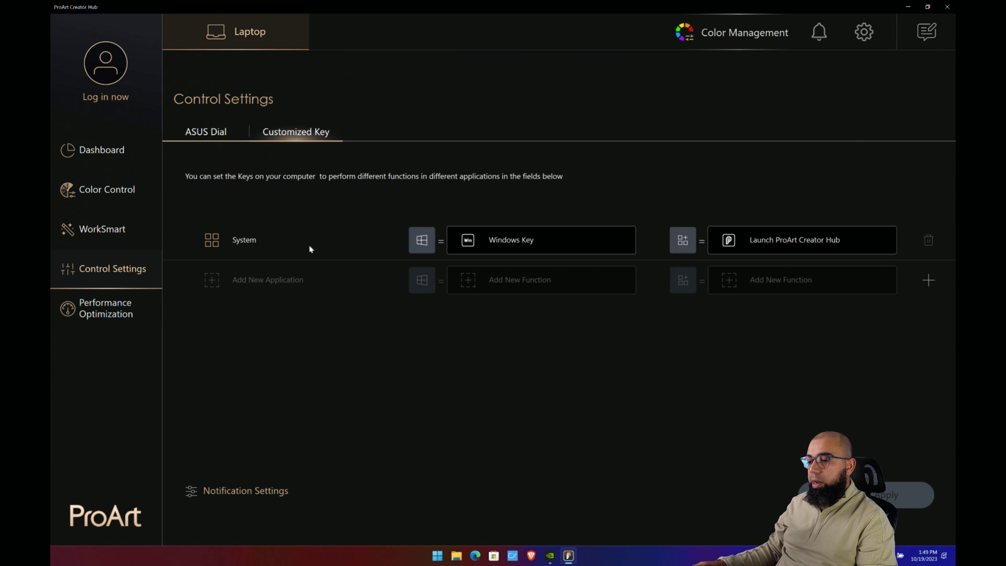
pyautogui.click(224, 135)
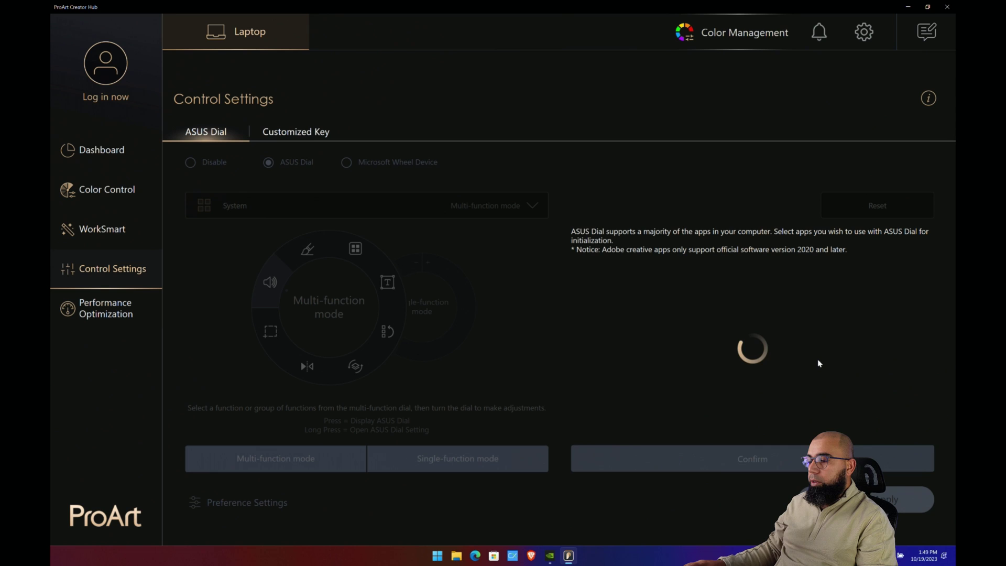
pyautogui.scroll(-10, 743, 413)
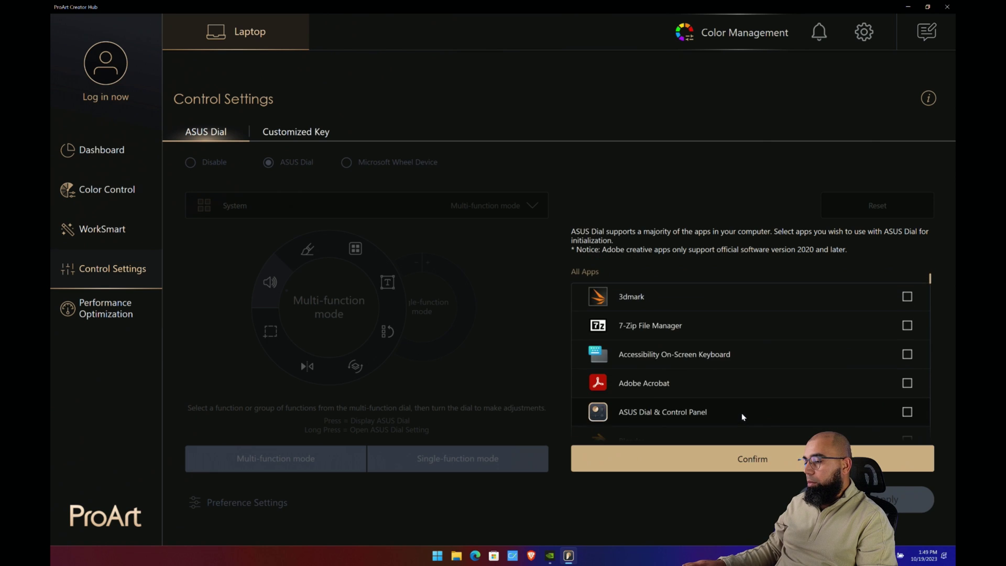
pyautogui.scroll(-5, 741, 412)
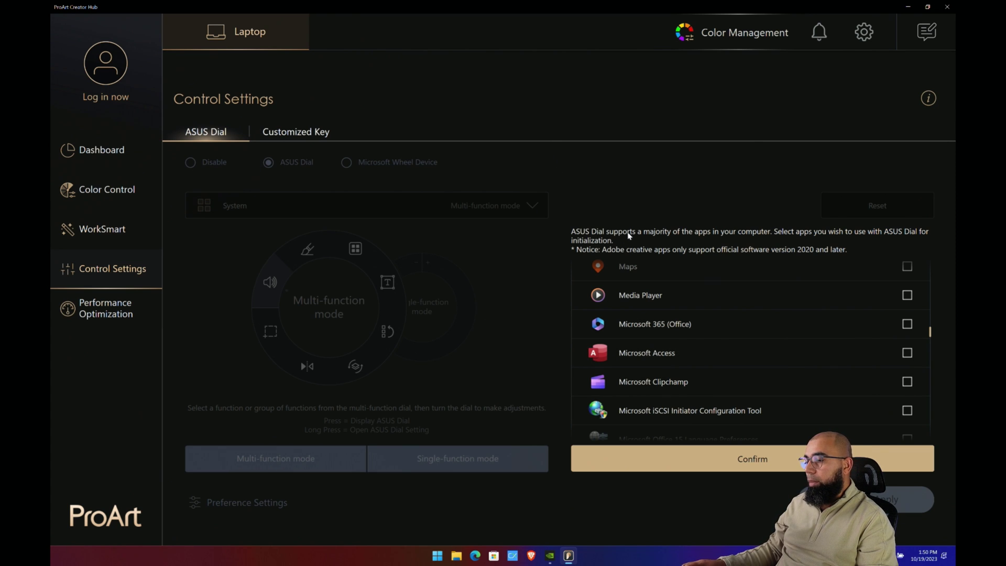
# - Add Microsoft Edge as an App Power Priority key app, then remove it again
pyautogui.click(117, 312)
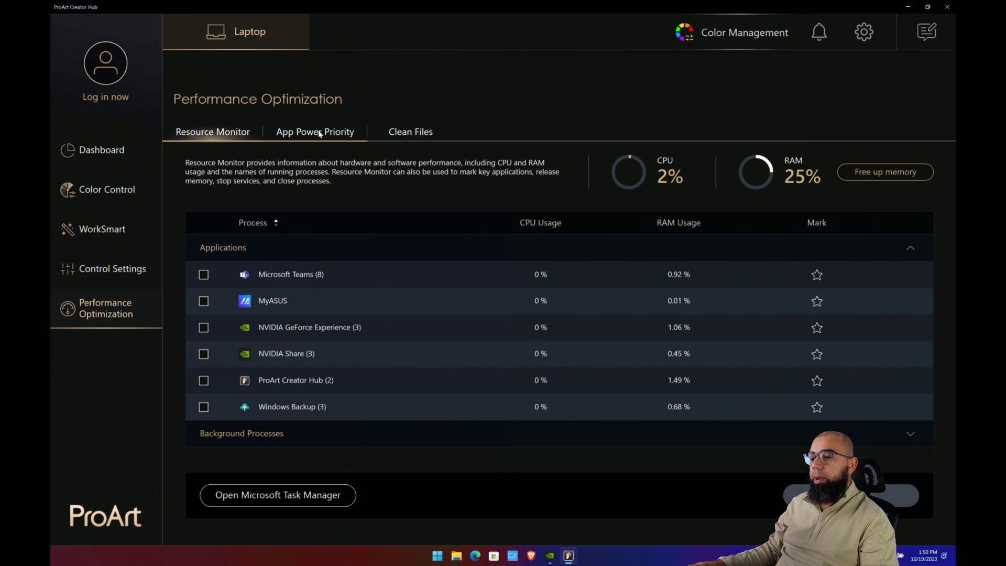
pyautogui.click(320, 132)
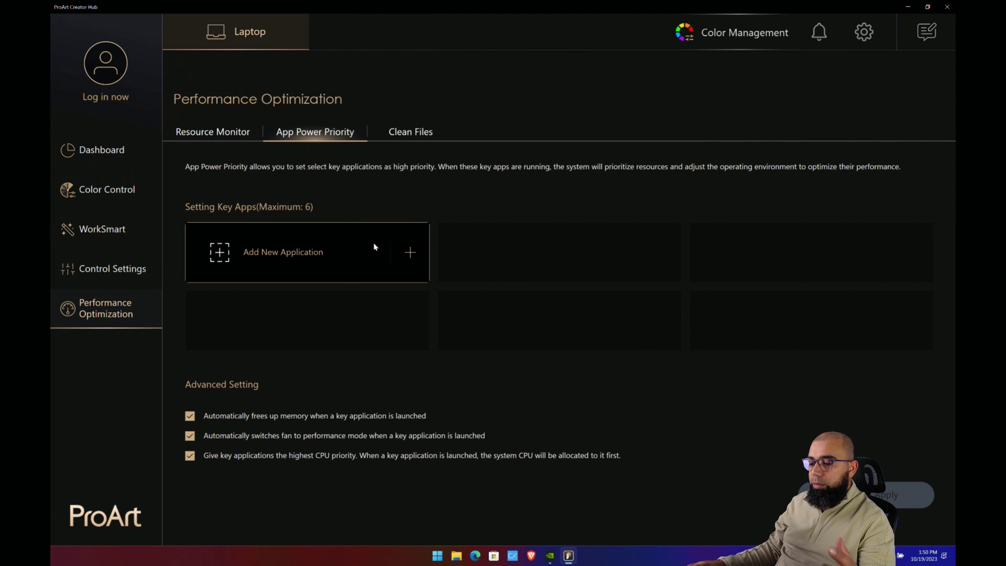
pyautogui.click(367, 268)
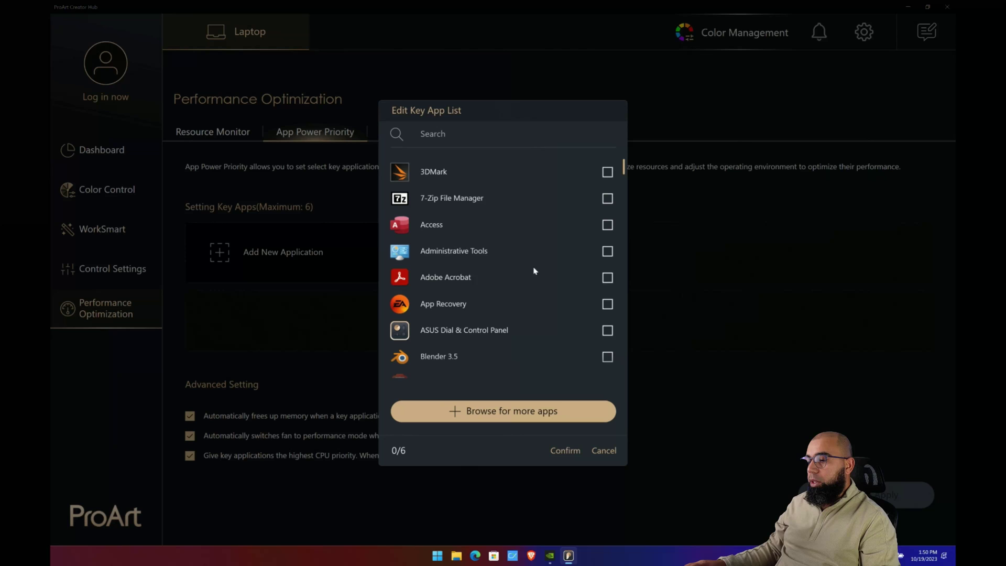
pyautogui.scroll(-5, 570, 321)
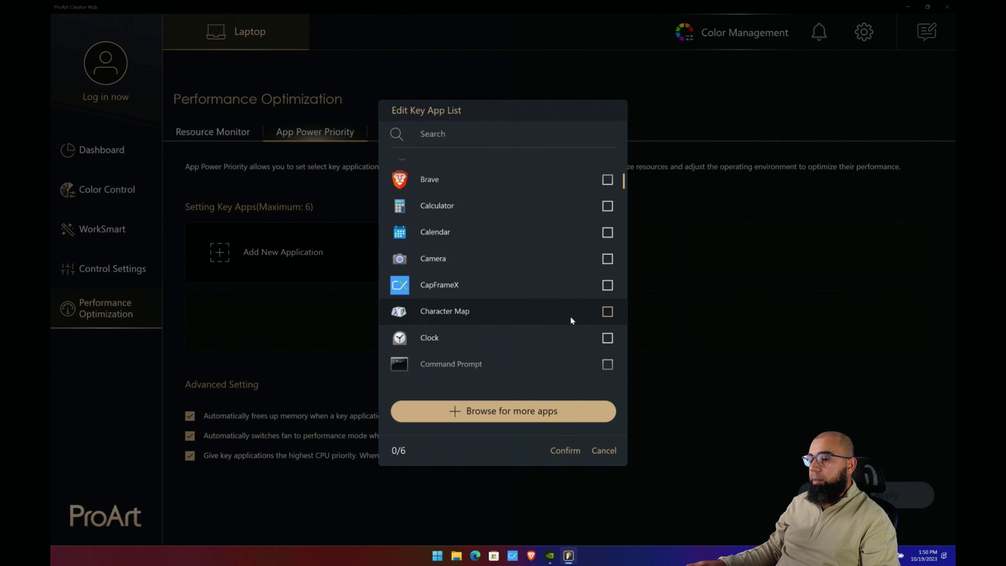
pyautogui.scroll(-8, 571, 320)
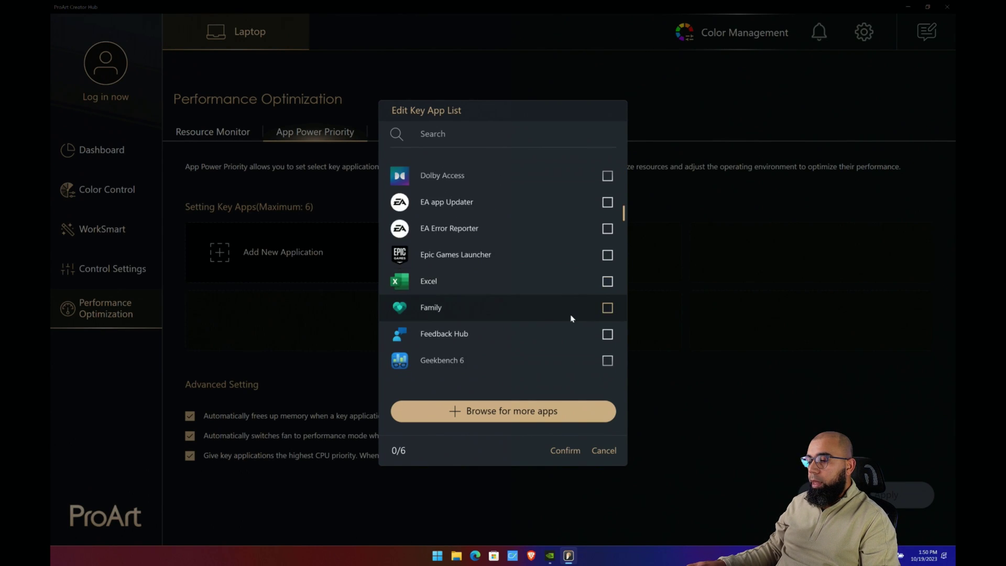
pyautogui.scroll(-10, 571, 318)
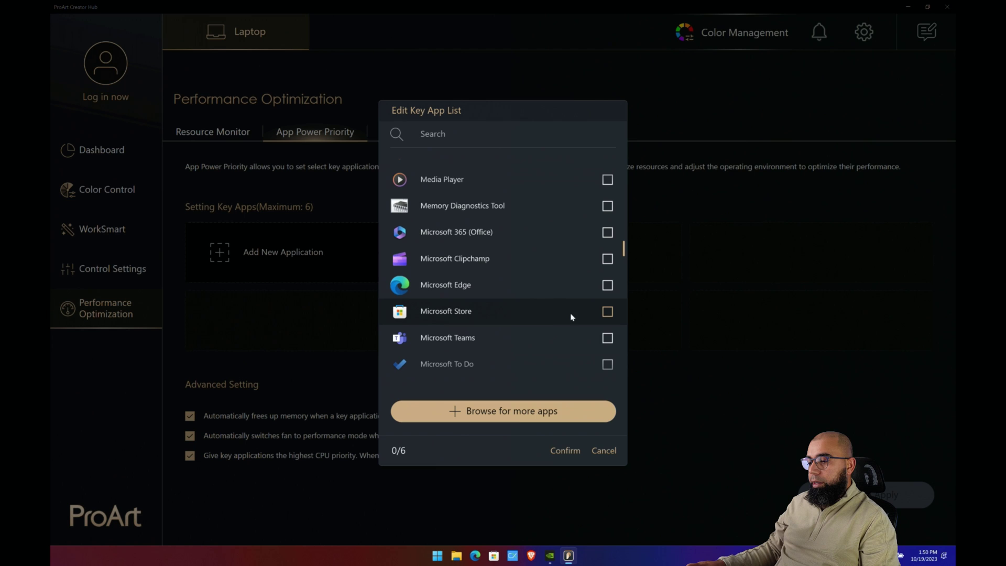
pyautogui.click(606, 286)
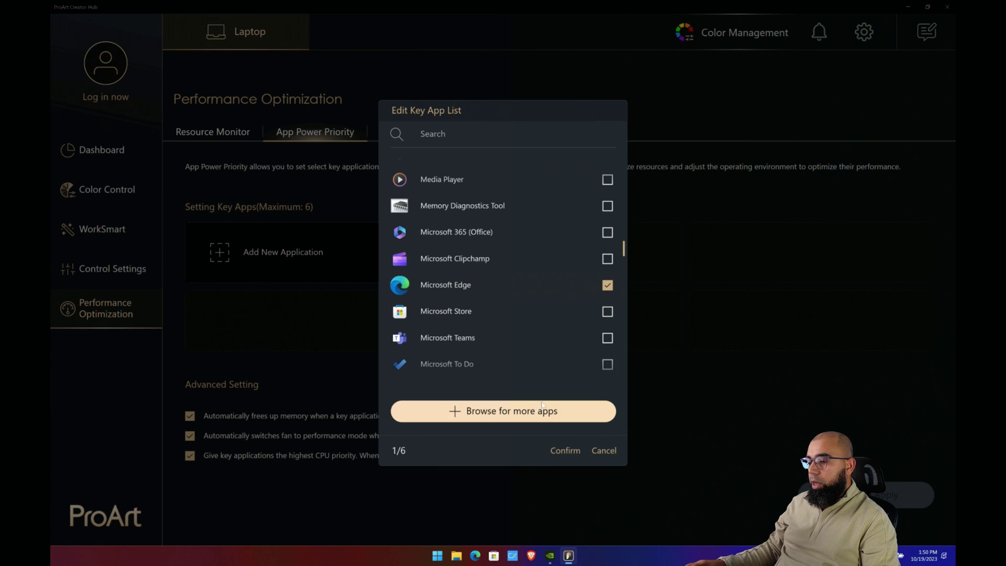
pyautogui.click(566, 450)
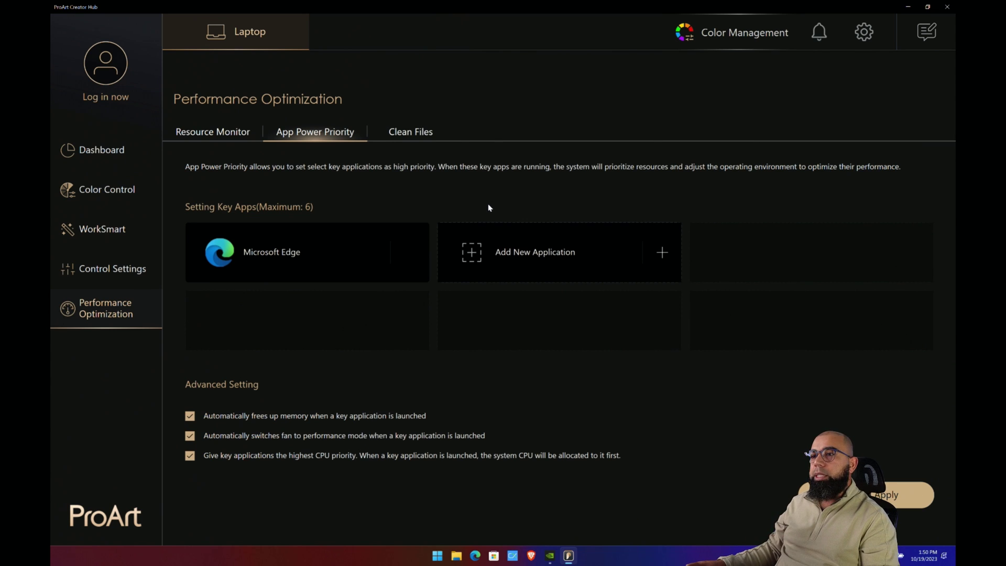
pyautogui.click(410, 253)
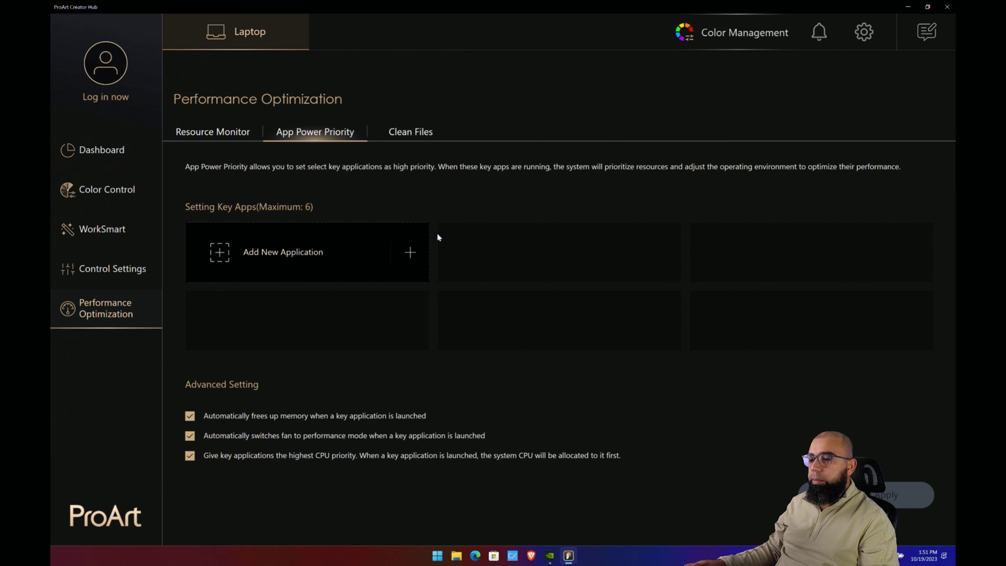
# - Visit Clean Files, the Dashboard and announcements, then show the General settings tab
pyautogui.click(409, 139)
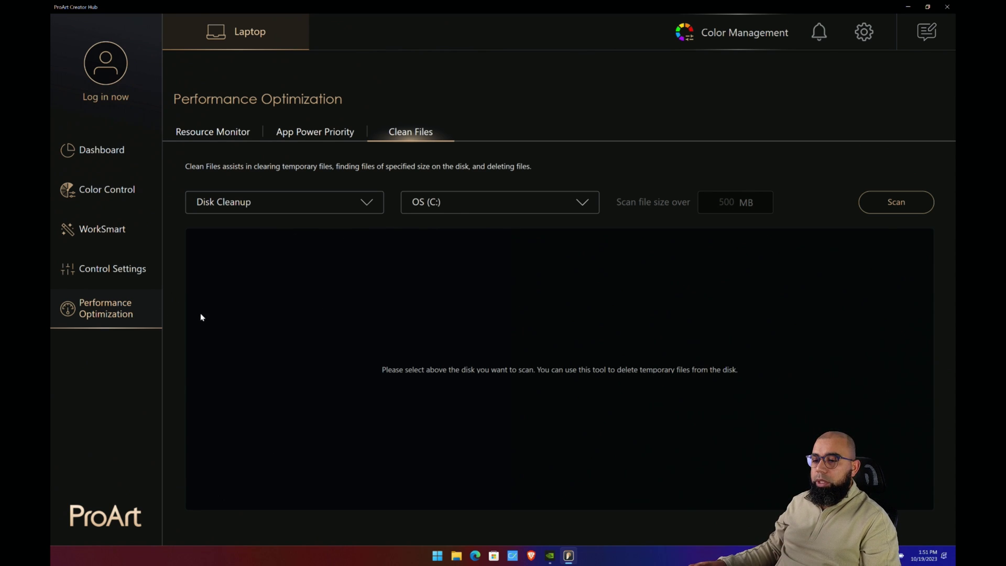
pyautogui.click(111, 152)
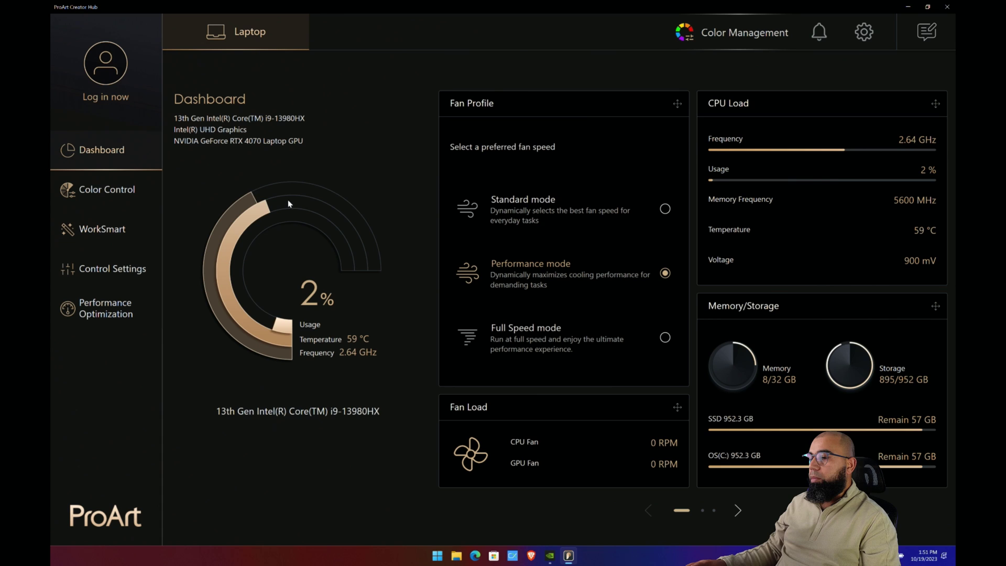
pyautogui.click(817, 37)
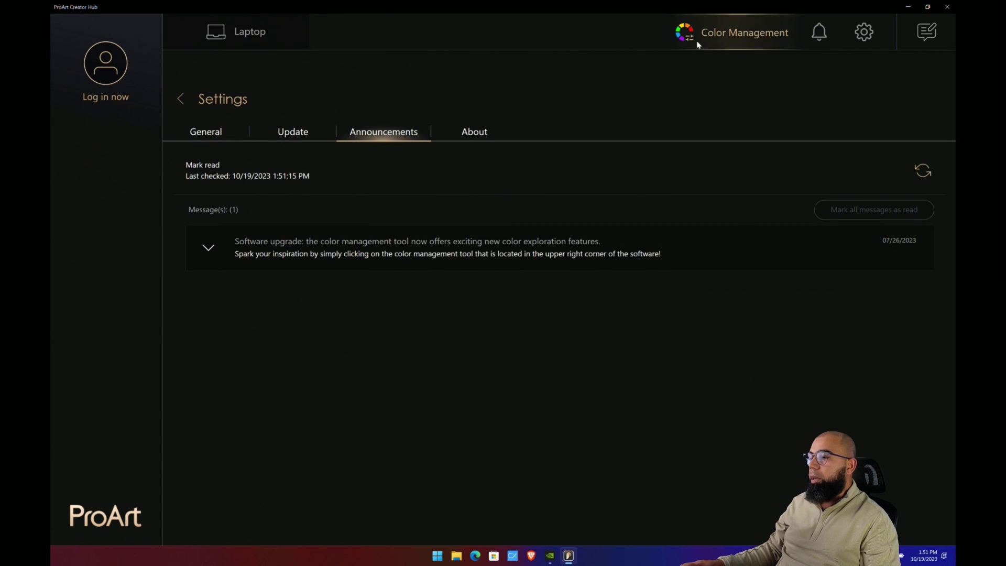
pyautogui.click(863, 32)
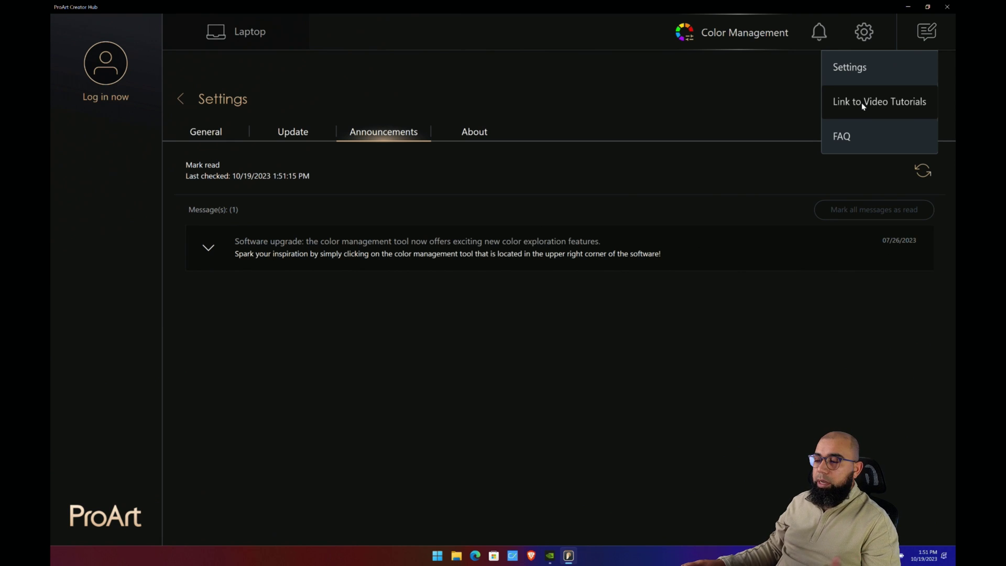
pyautogui.click(774, 111)
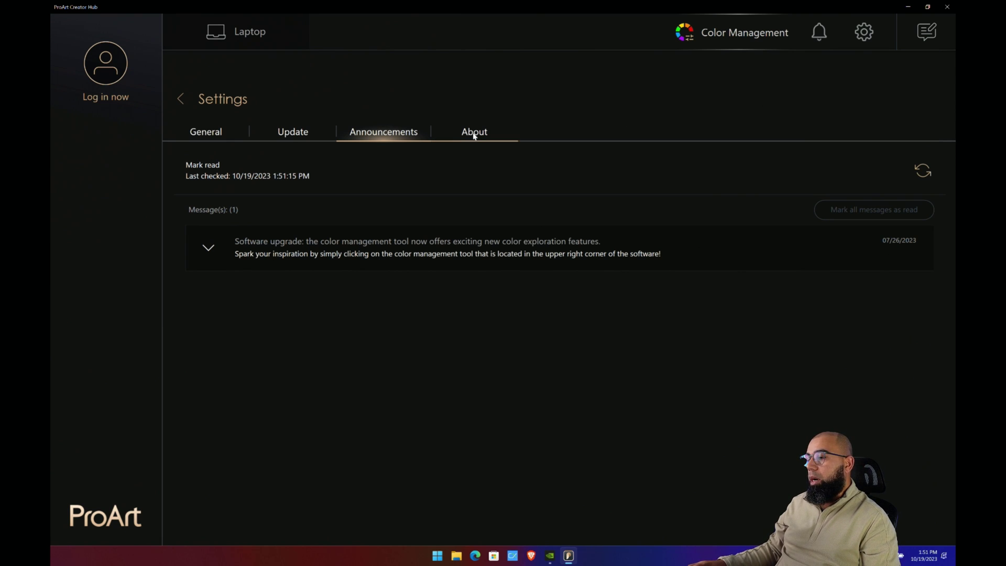
pyautogui.click(200, 138)
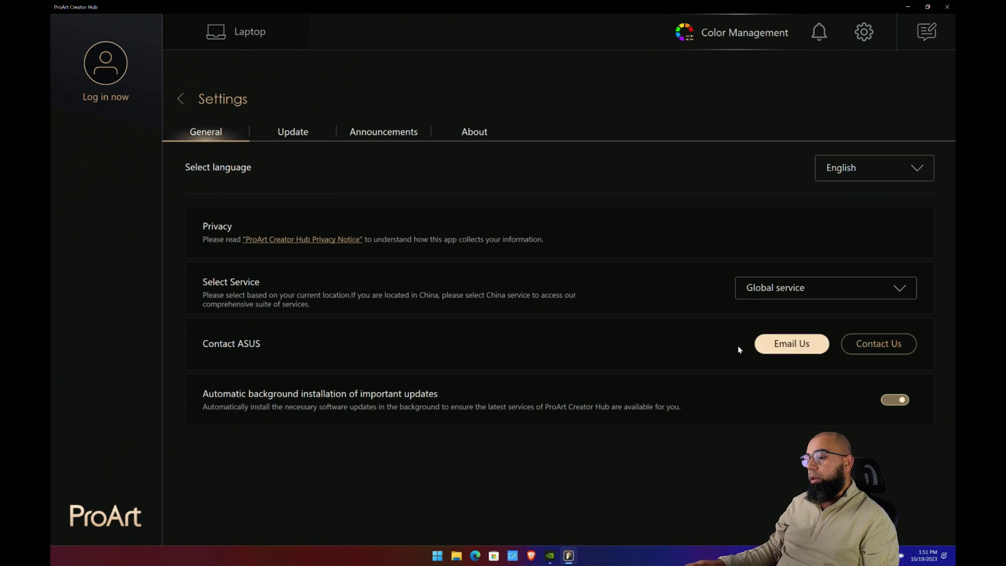
# - Browse the Update and Announcements tabs, then review About's version details for 2.1.2.0
pyautogui.click(292, 132)
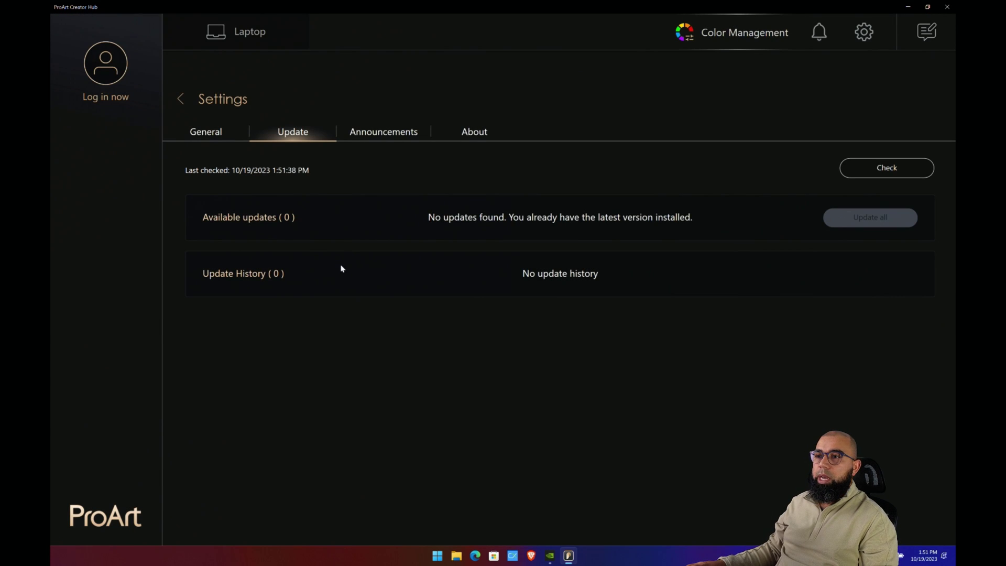
pyautogui.click(374, 129)
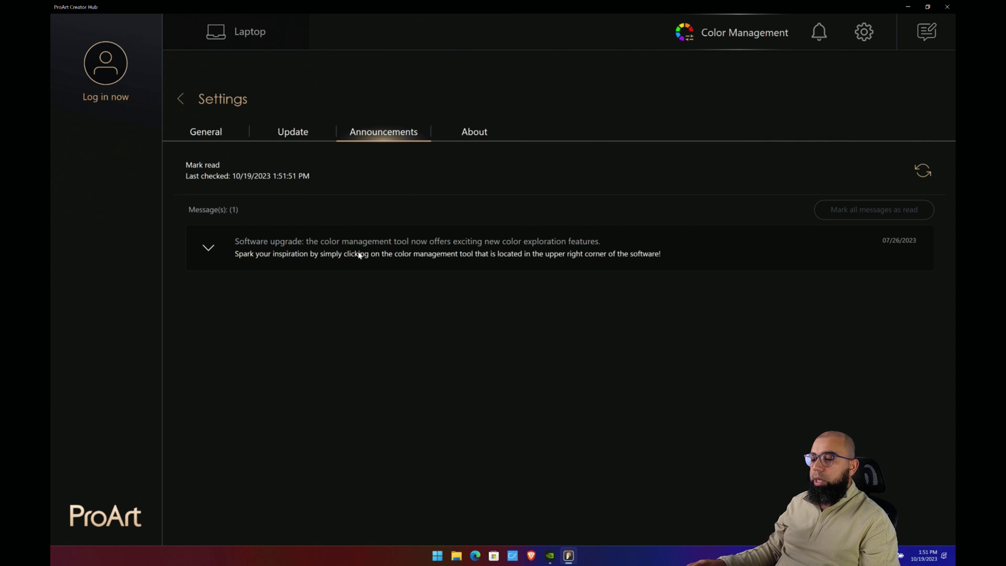
pyautogui.click(486, 134)
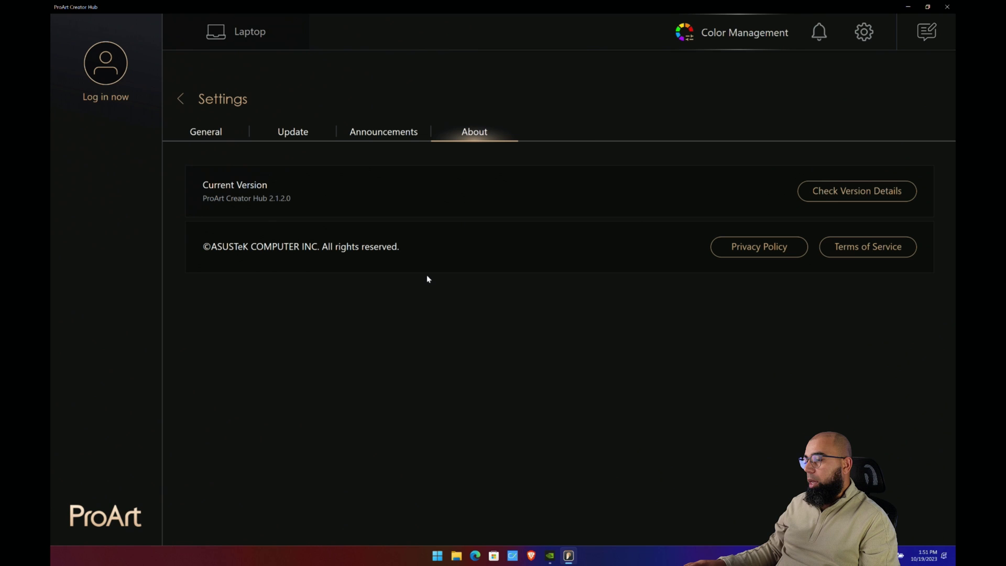
pyautogui.click(840, 199)
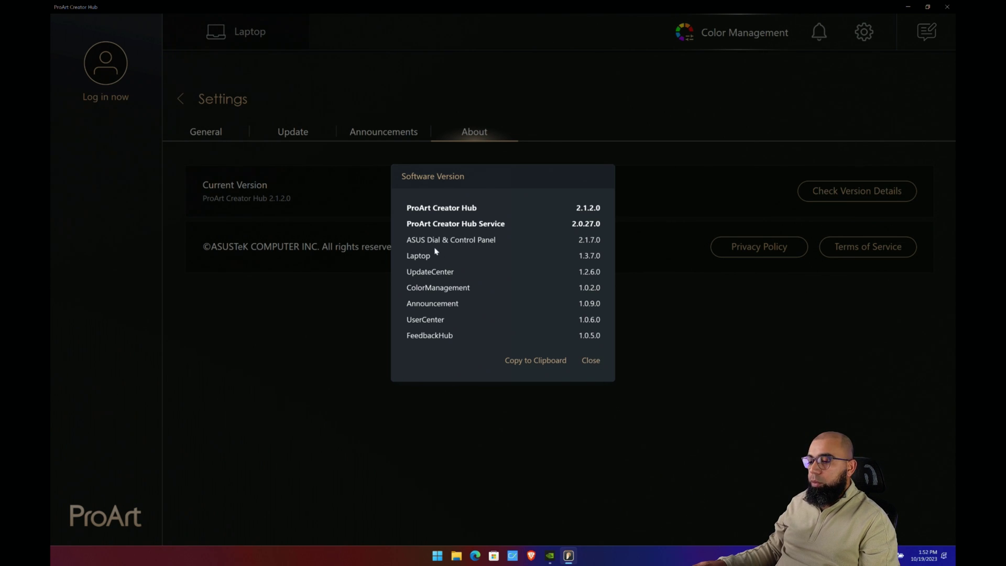
pyautogui.click(591, 362)
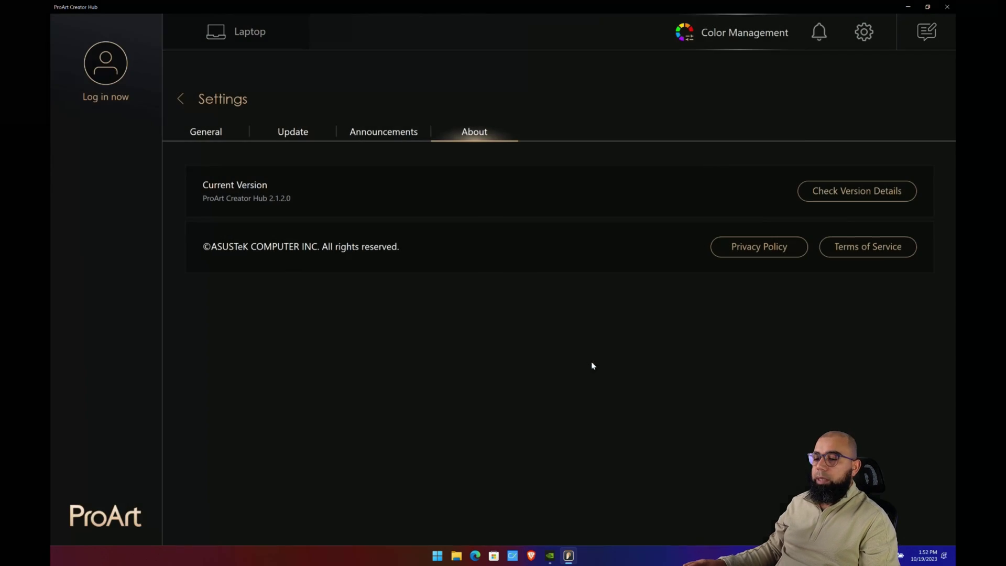
# - Switch through General, Update and Announcements tabs, and open then close the Feedback panel
pyautogui.click(214, 135)
pyautogui.click(291, 135)
pyautogui.click(385, 133)
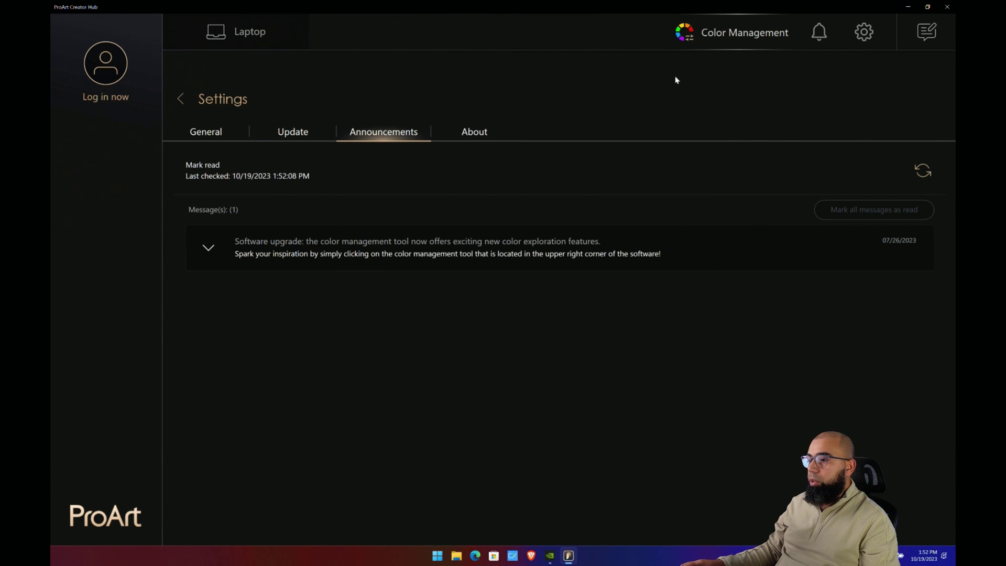
pyautogui.click(937, 32)
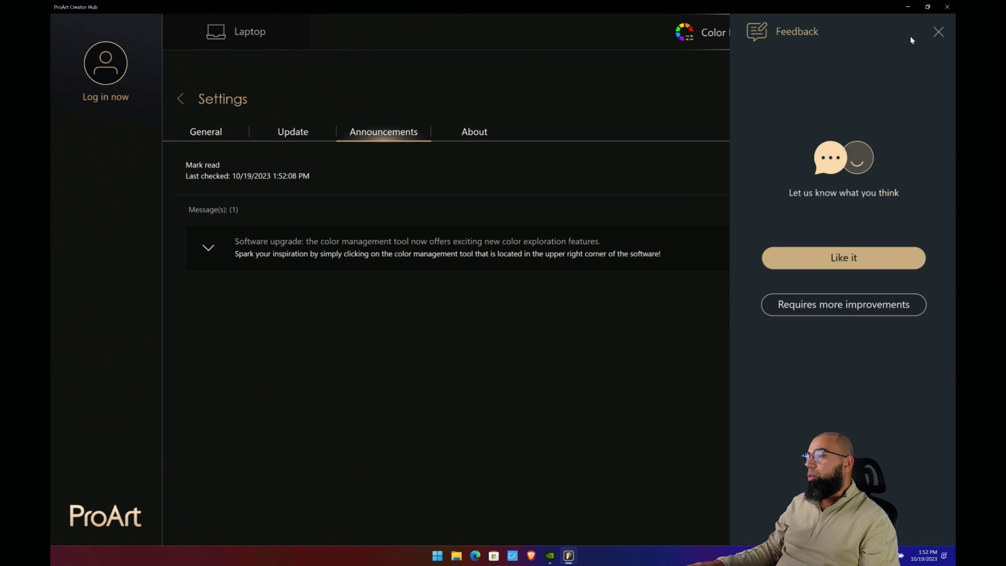
pyautogui.click(938, 32)
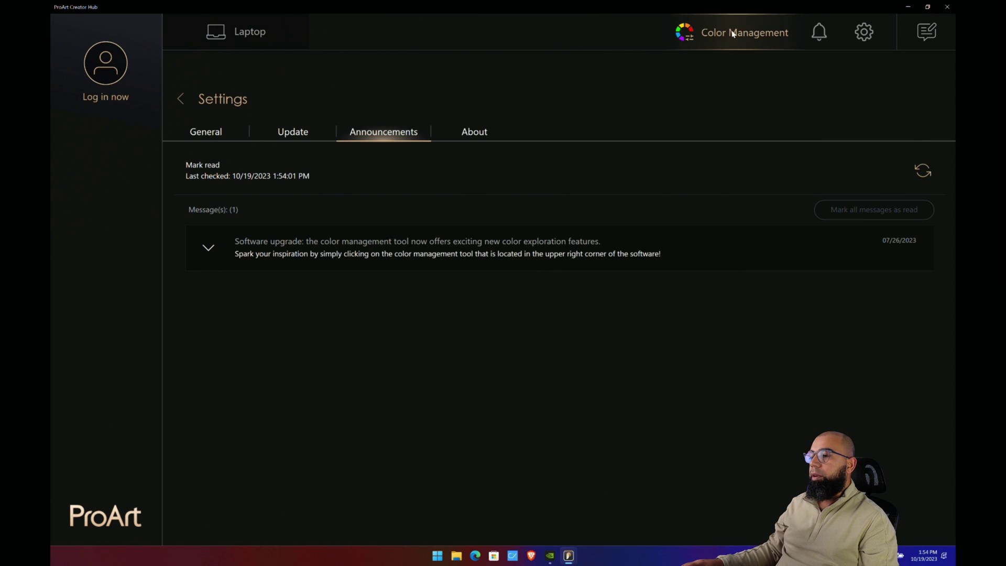
# - Sample an orange screen color into the Default Project mini palette as its fourth swatch
pyautogui.click(724, 35)
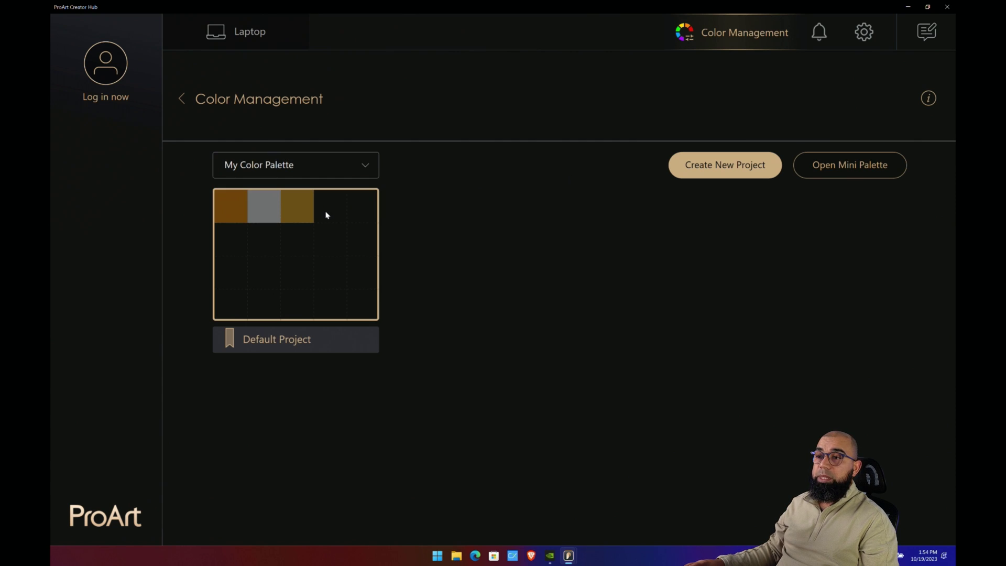
pyautogui.click(865, 167)
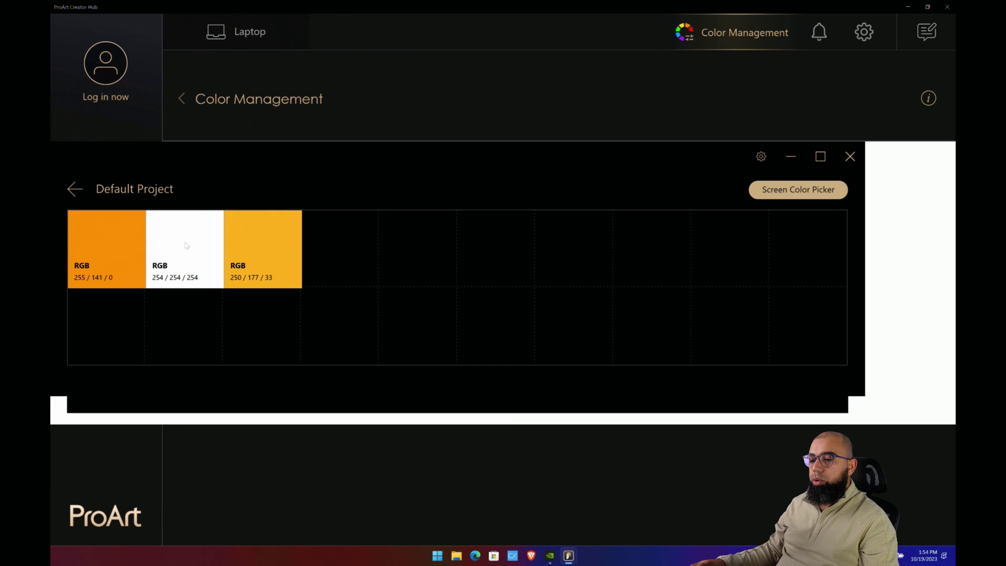
pyautogui.click(789, 188)
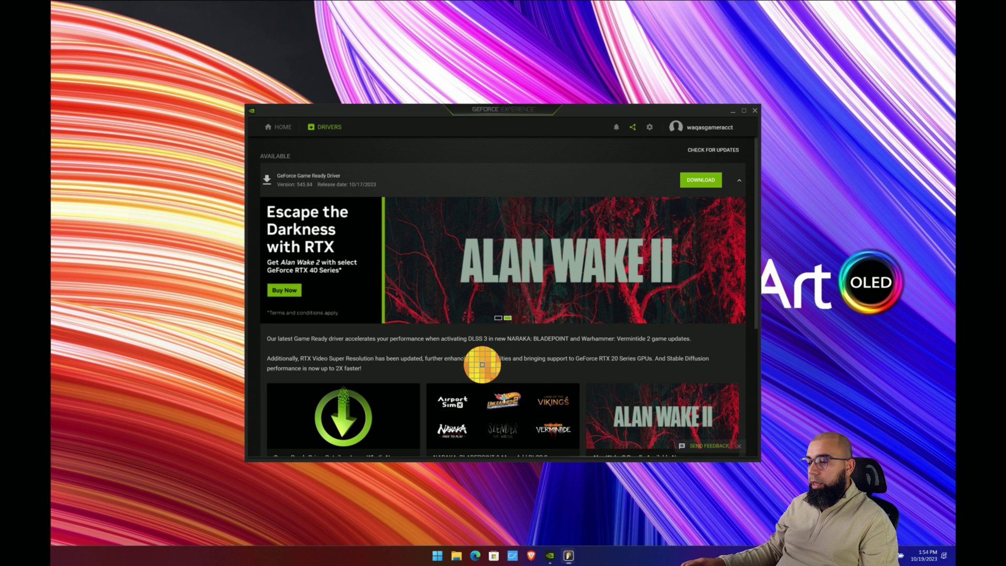
pyautogui.click(482, 364)
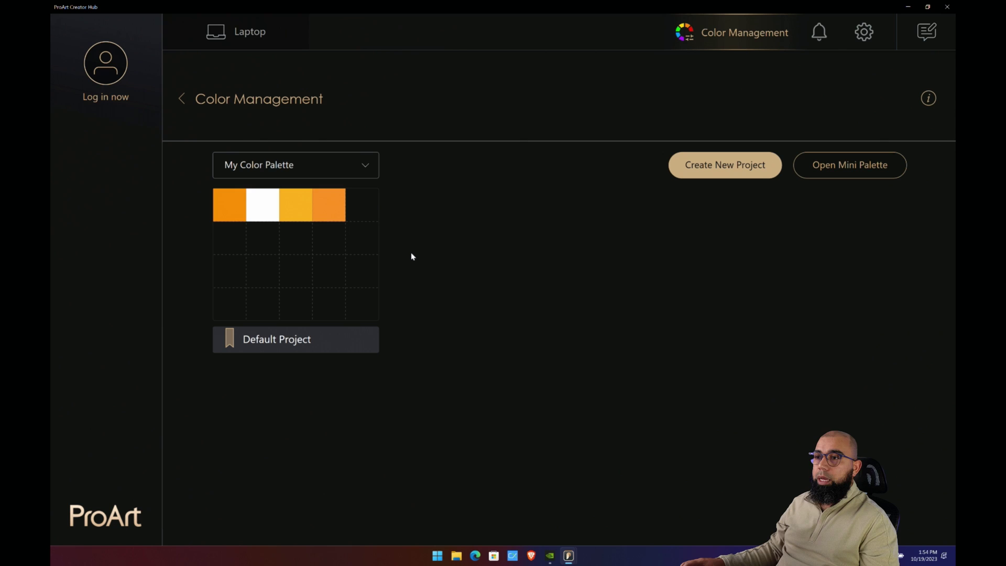
# - Open the Default Project and inspect the white 254/254/254 chip (HEX #FEFEFE, PANTONE 11-0601)
pyautogui.click(328, 217)
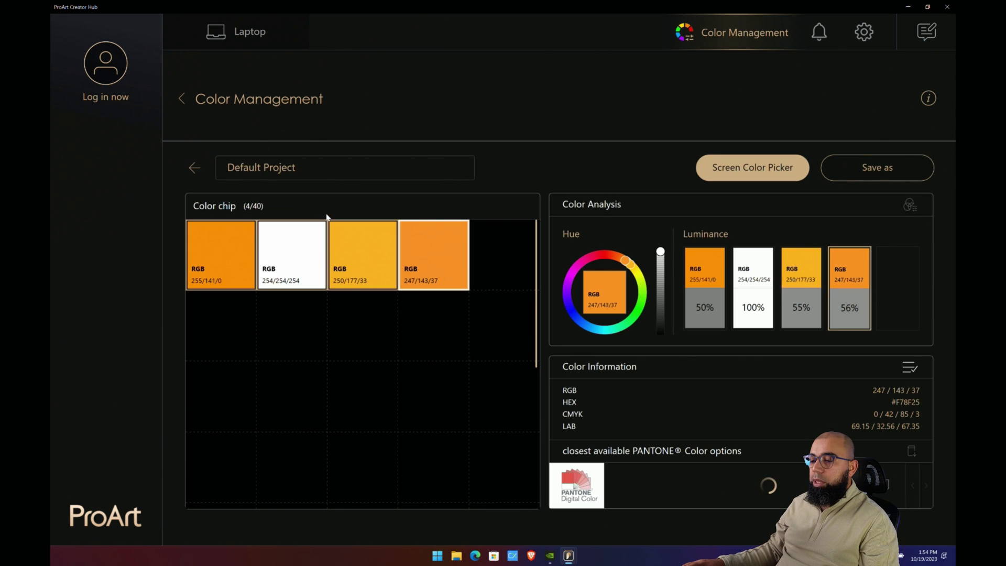
pyautogui.click(293, 259)
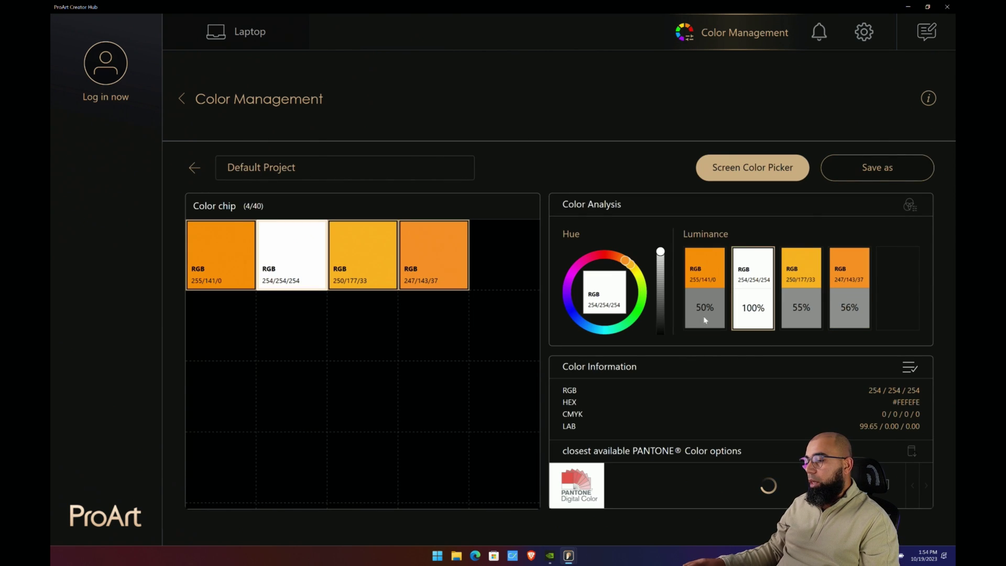